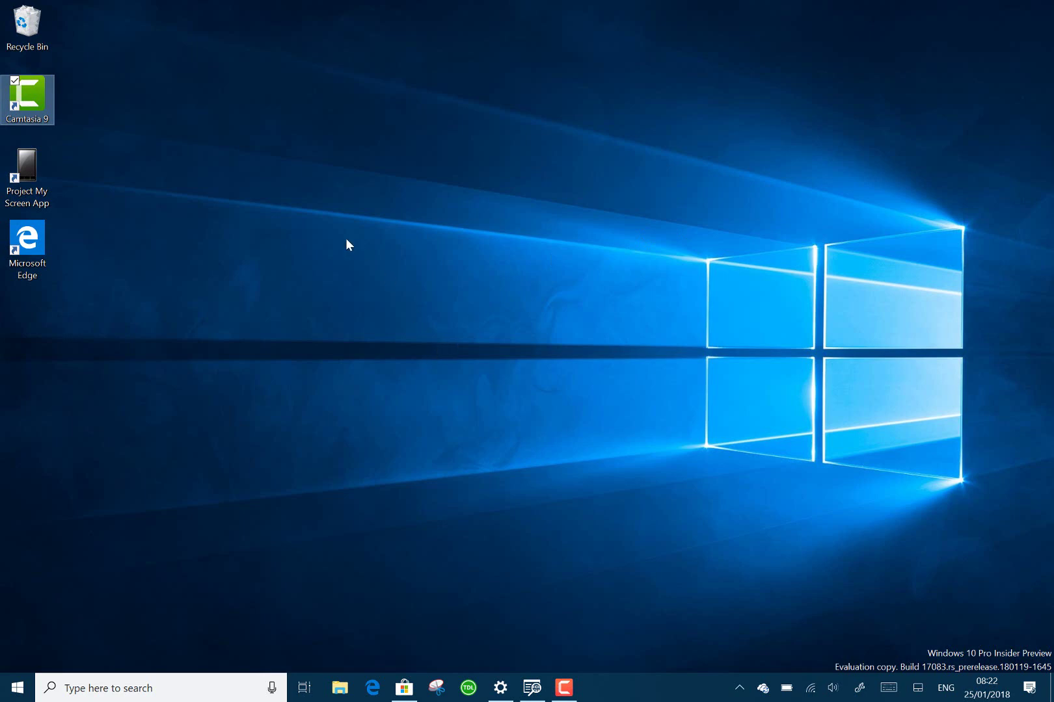
# - Search Settings for 'font' and open the Font preview and related settings page
pyautogui.click(500, 687)
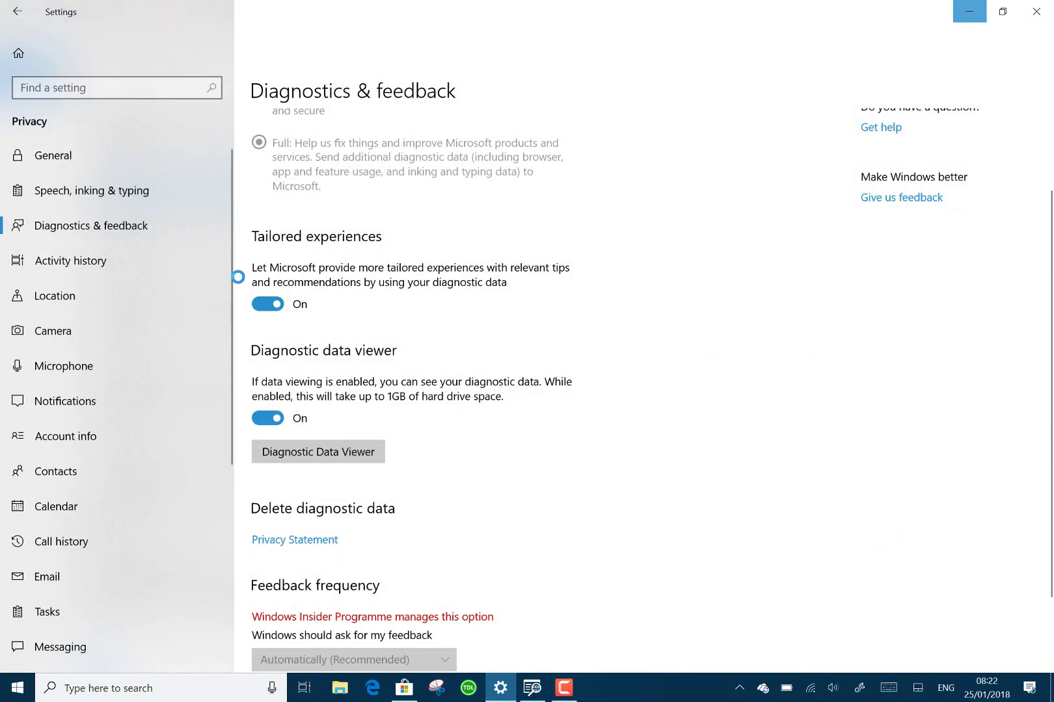
pyautogui.click(14, 58)
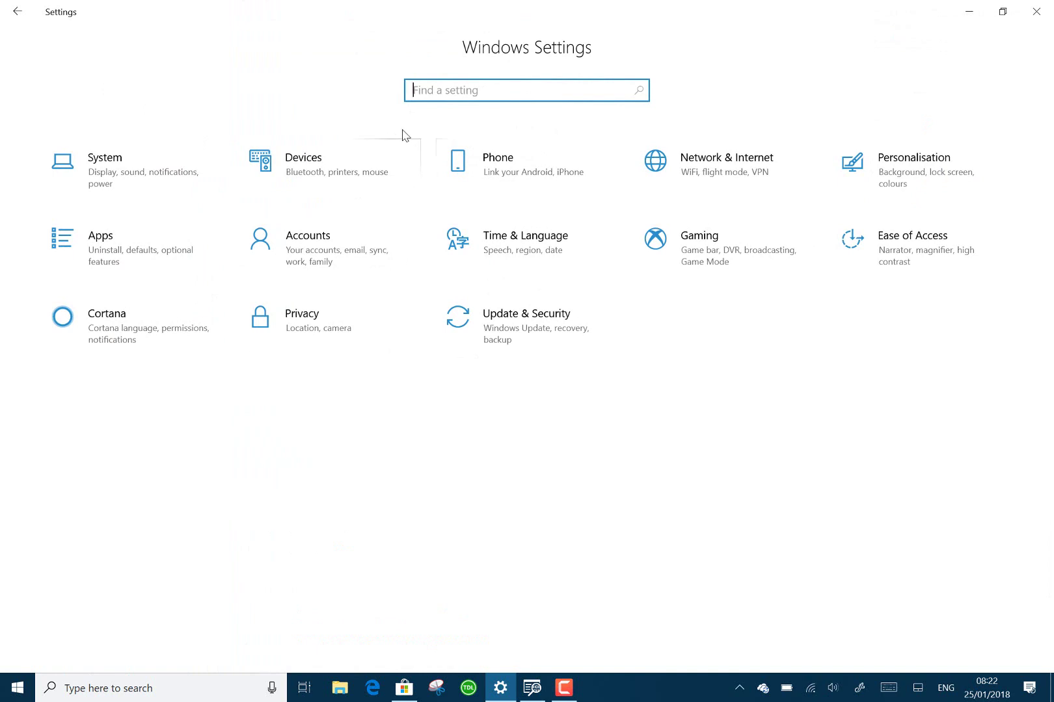
pyautogui.write('font')
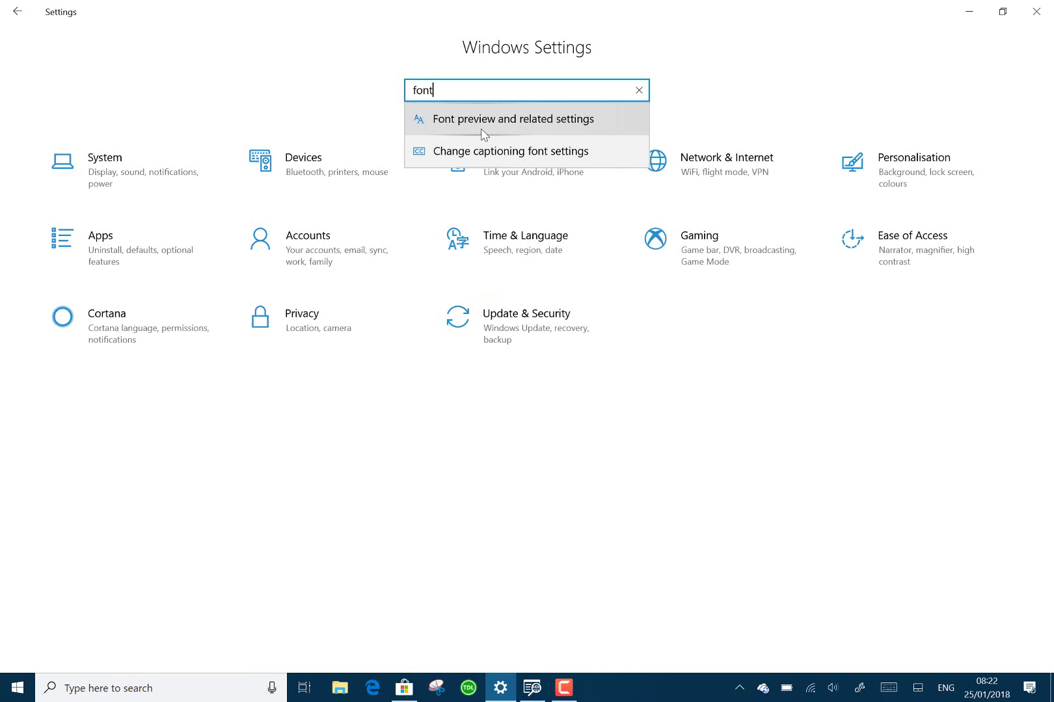
pyautogui.click(483, 132)
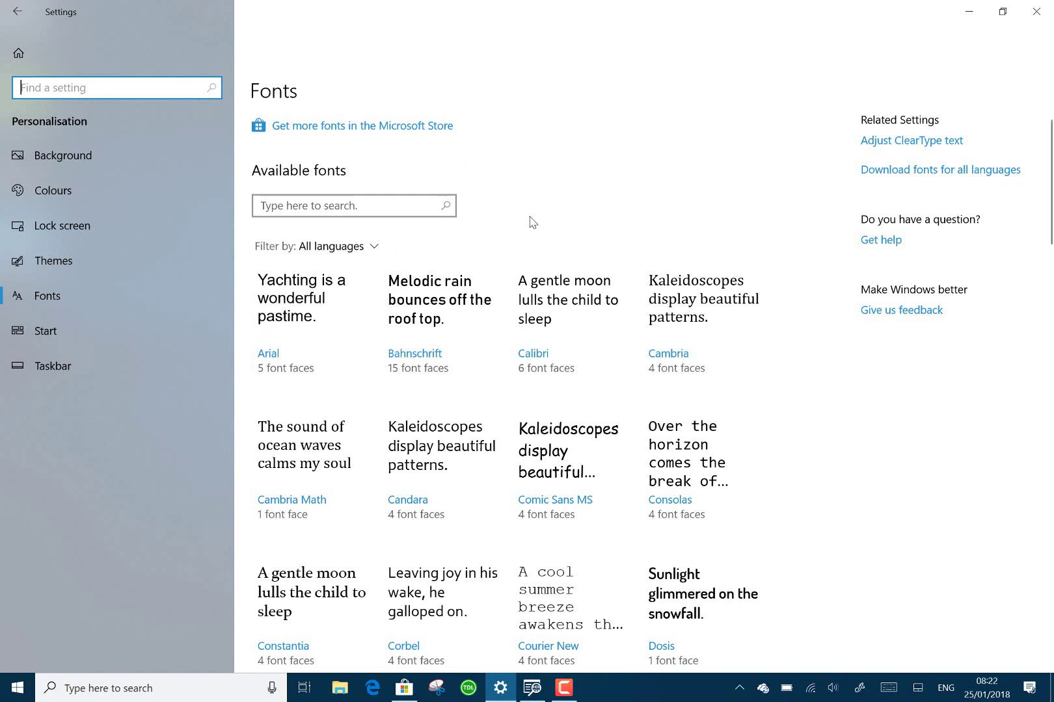
pyautogui.scroll(-3, 689, 267)
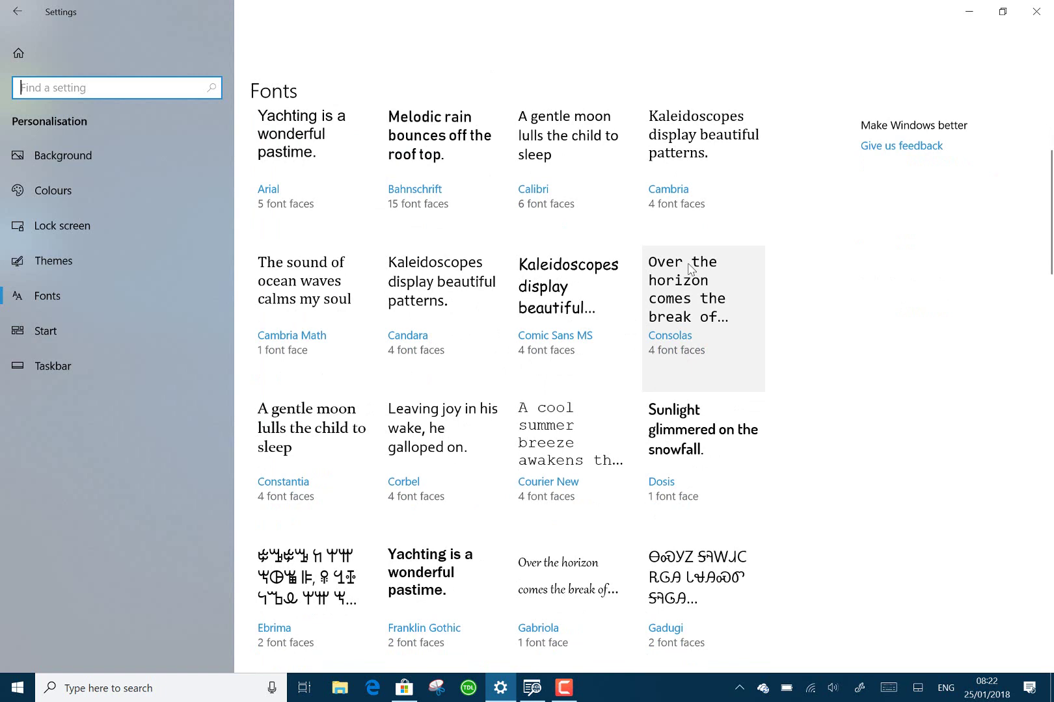
pyautogui.scroll(2, 689, 267)
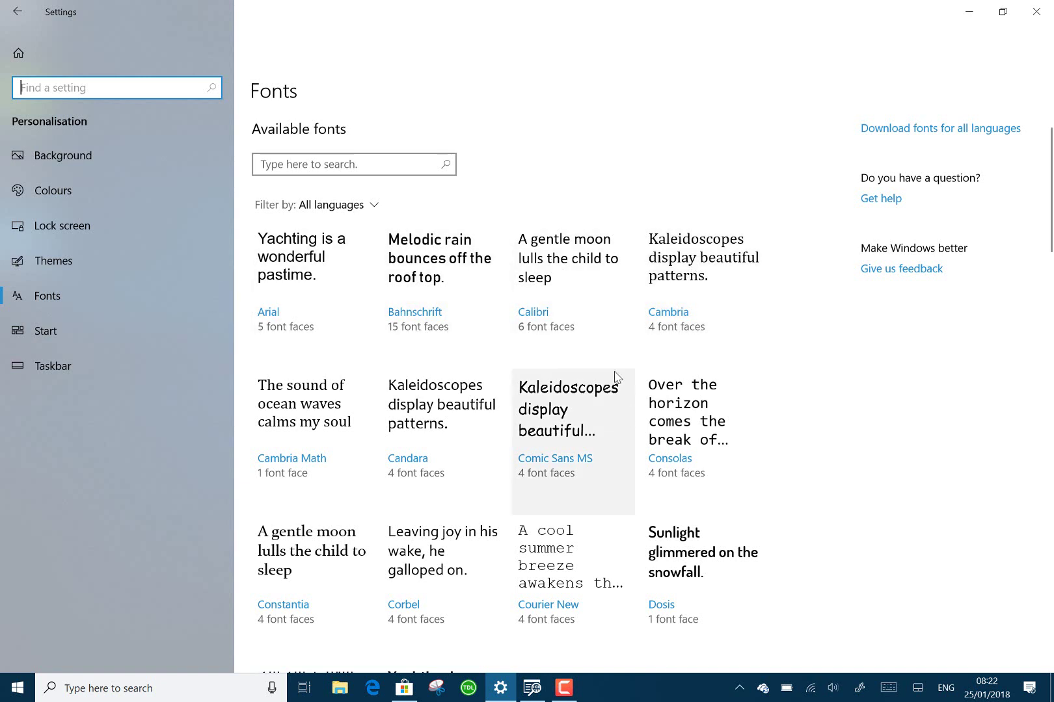
pyautogui.click(543, 275)
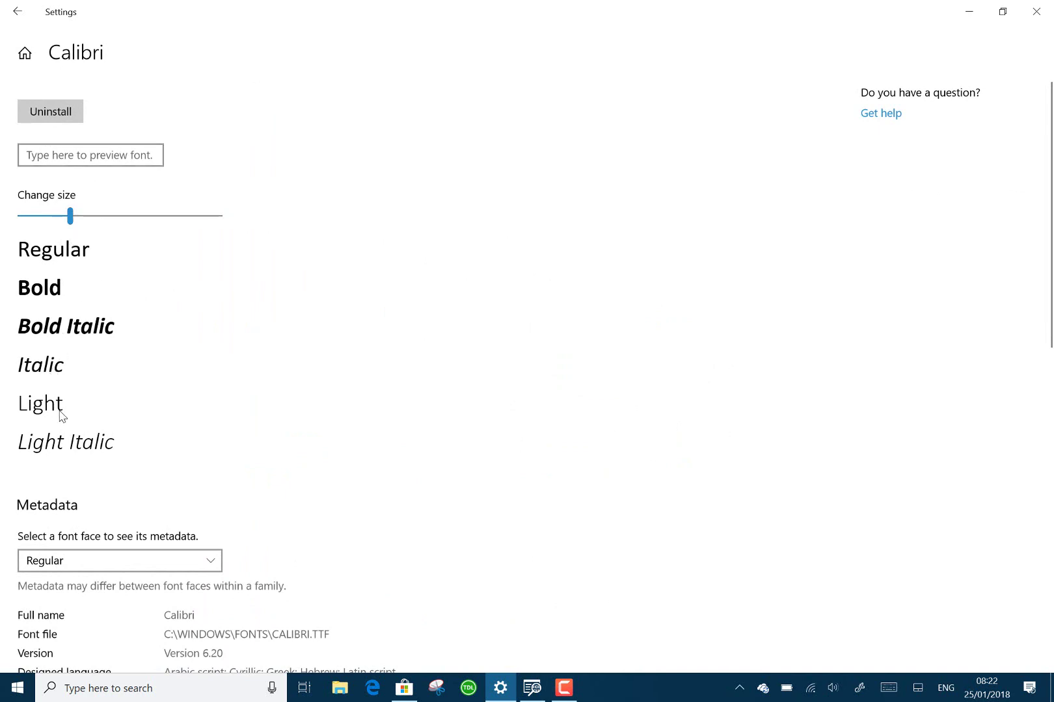
pyautogui.scroll(-2, 181, 404)
pyautogui.scroll(-6, 181, 405)
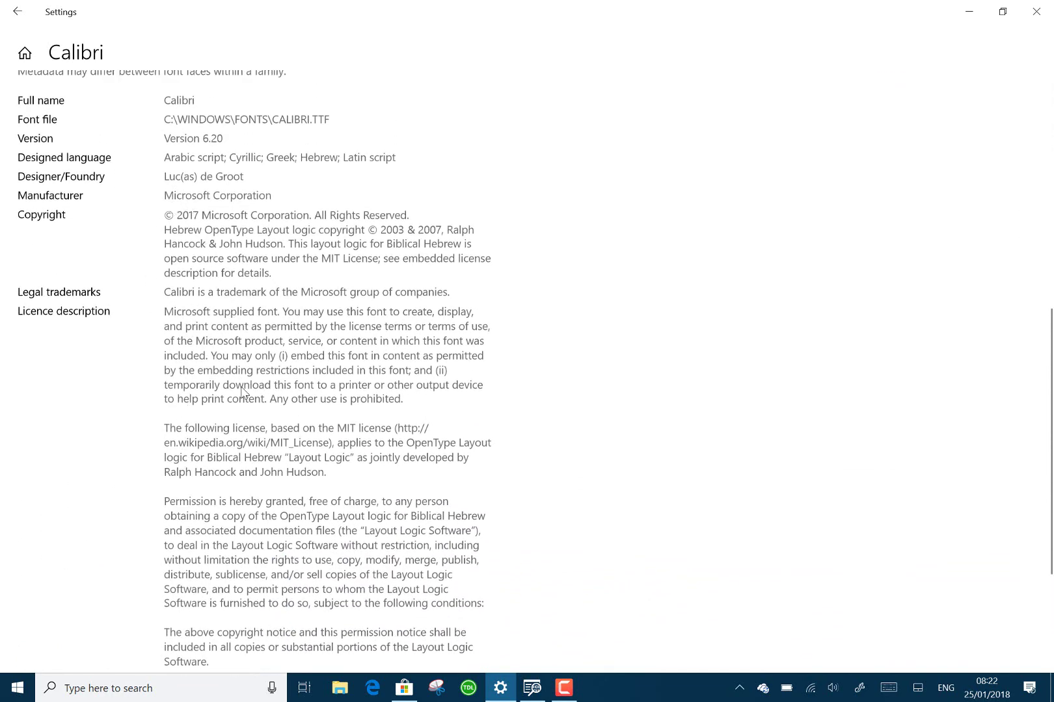
pyautogui.scroll(-3, 253, 319)
pyautogui.scroll(10, 252, 320)
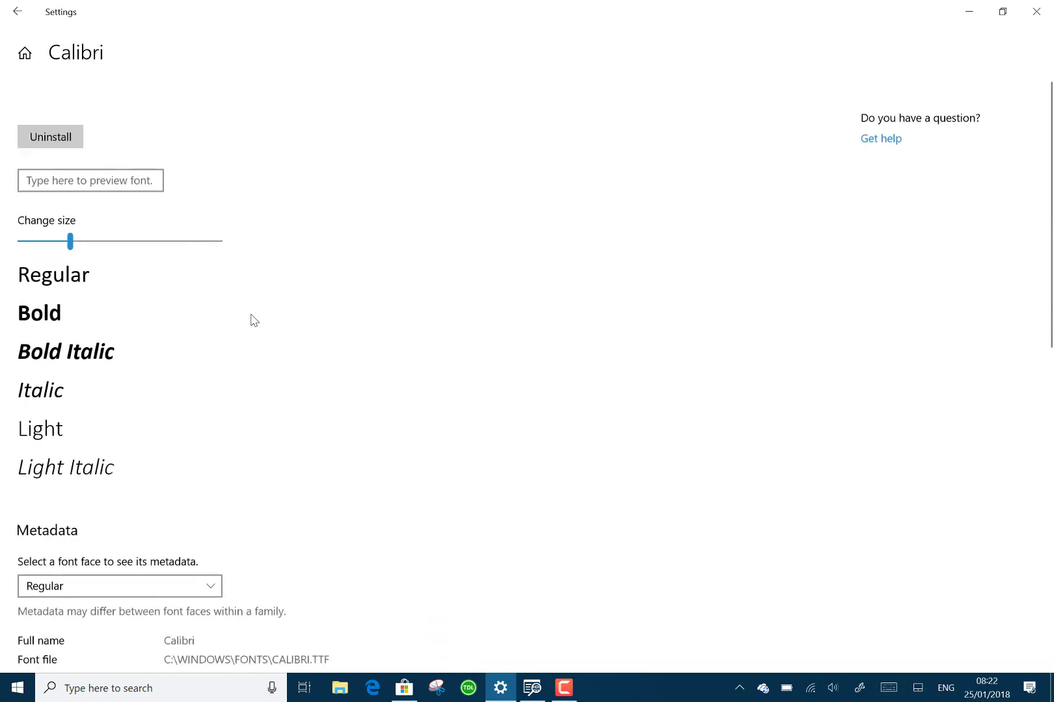
pyautogui.click(15, 11)
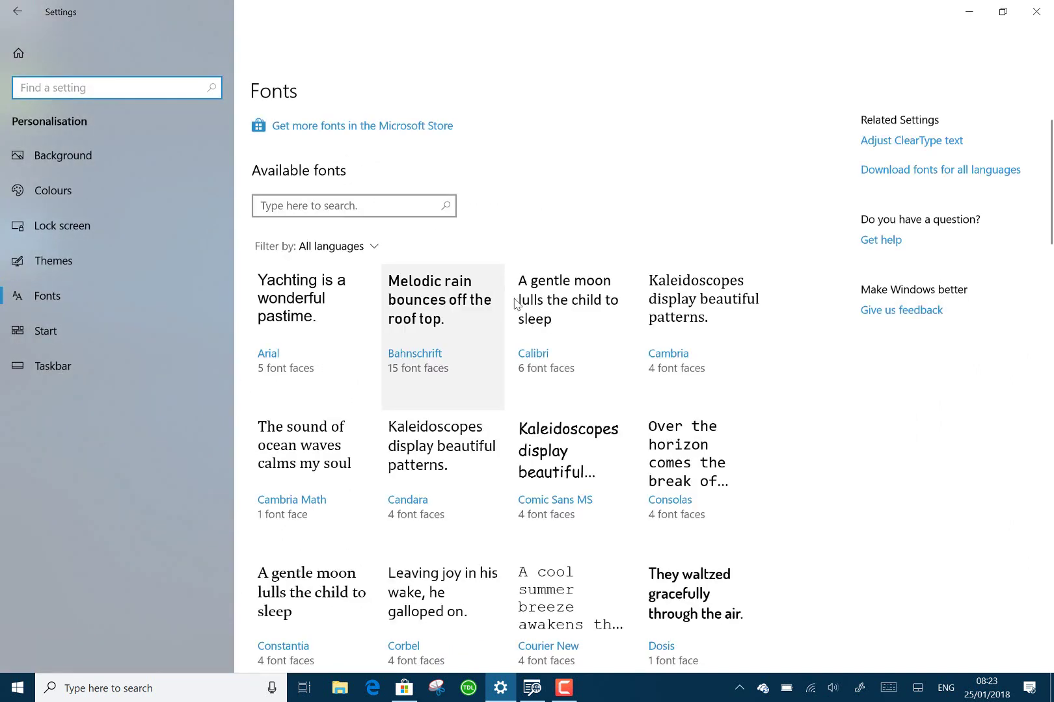
pyautogui.click(574, 458)
pyautogui.scroll(-2, 576, 460)
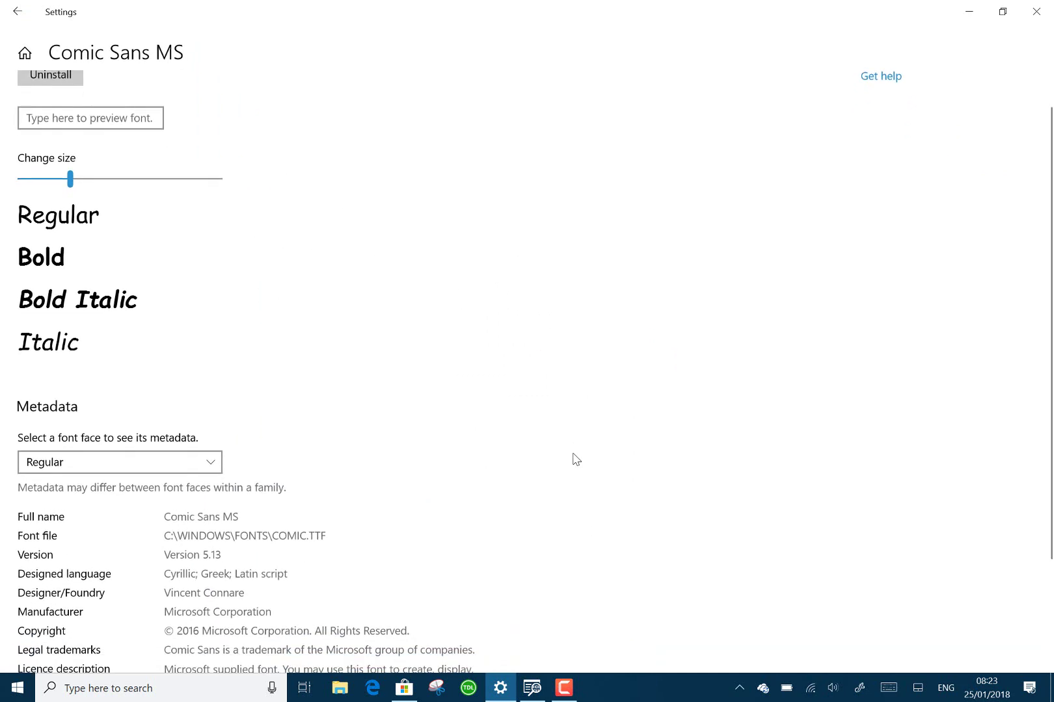
pyautogui.scroll(-1, 574, 458)
pyautogui.scroll(3, 572, 458)
pyautogui.scroll(-1, 572, 458)
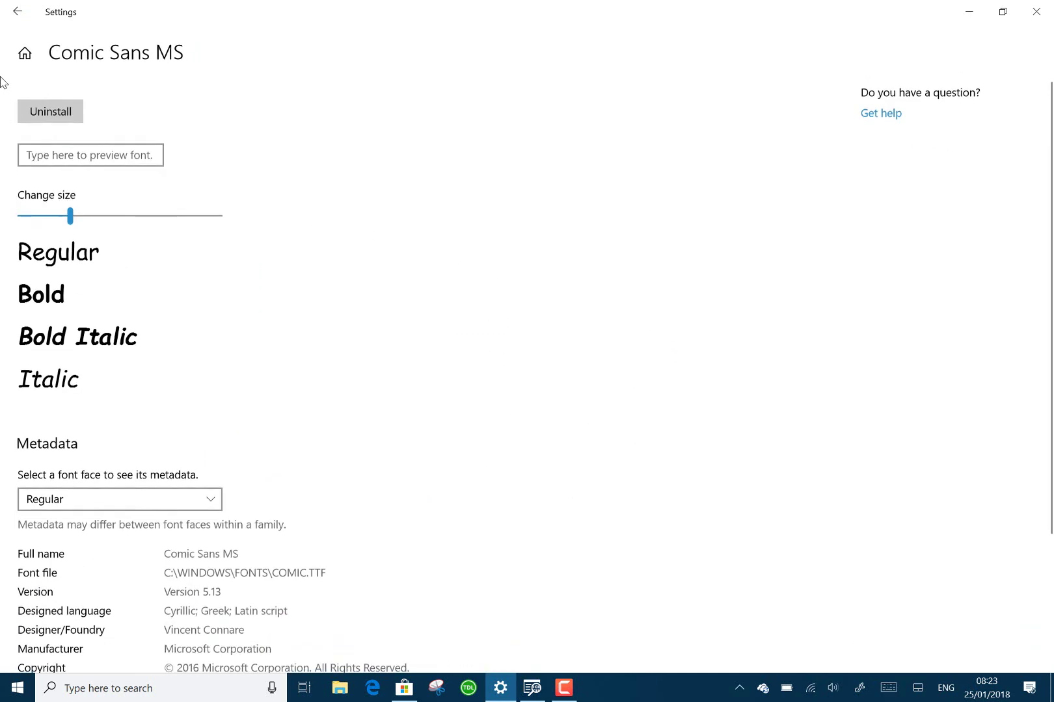
pyautogui.click(16, 11)
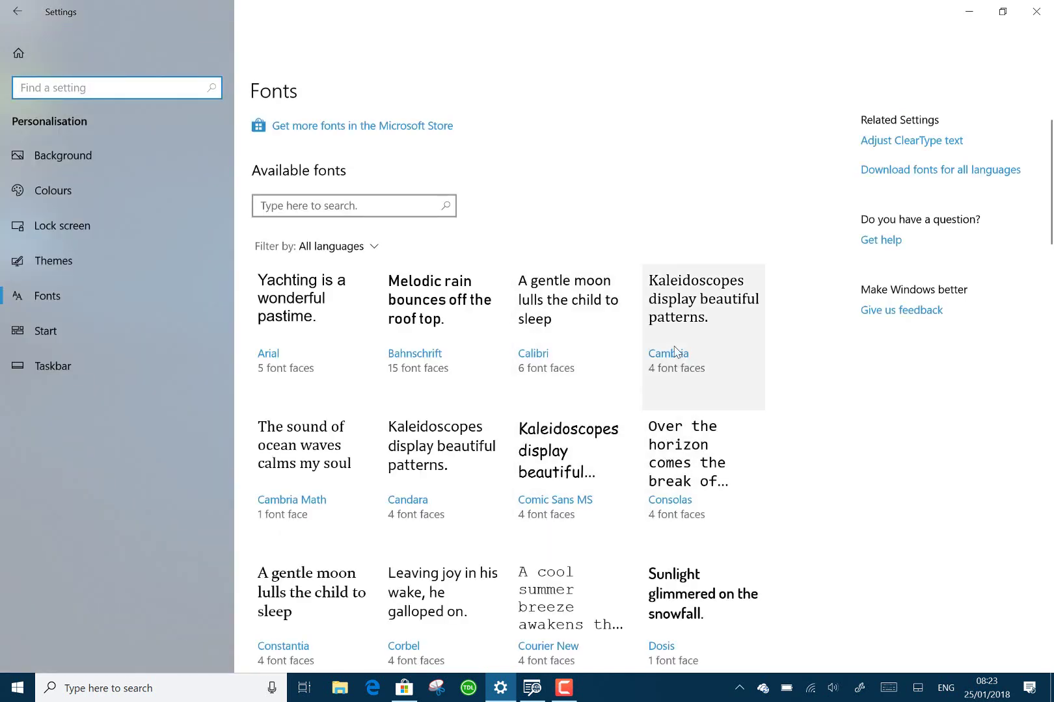
# - View the Dosis and Arial font details, returning to the font list after each
pyautogui.click(675, 582)
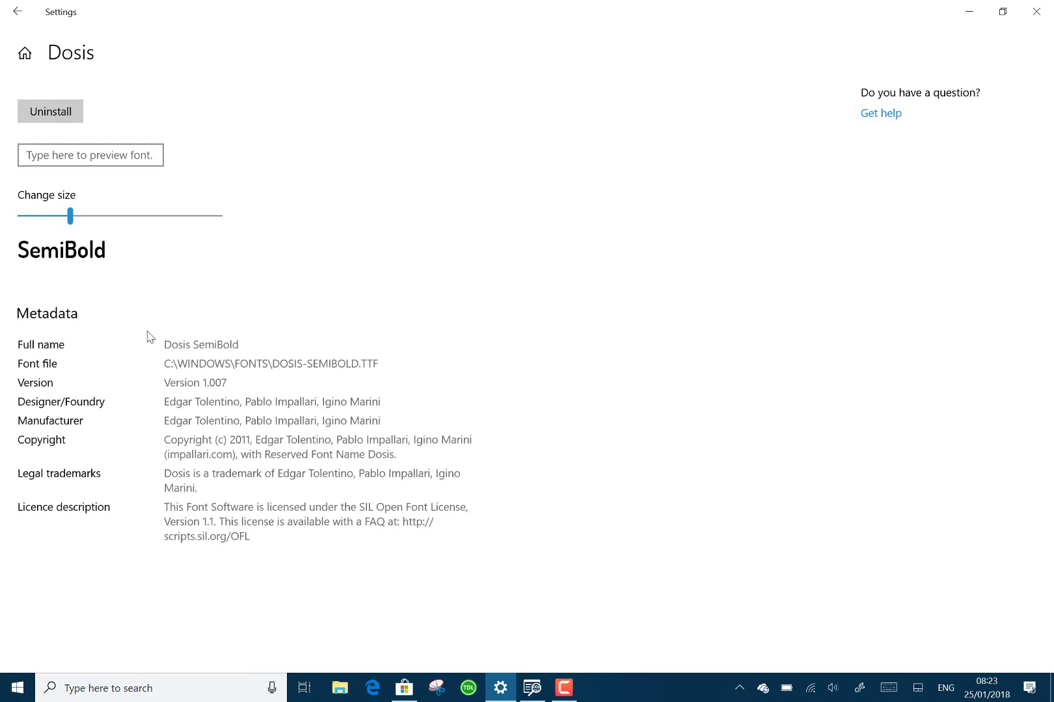
pyautogui.click(15, 8)
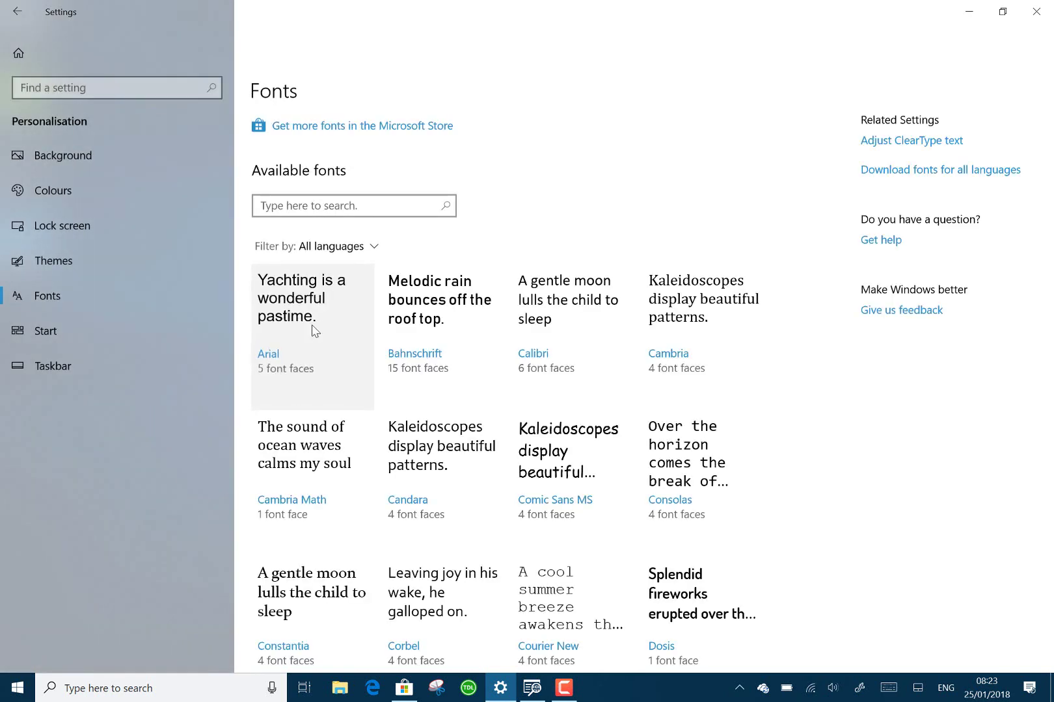
pyautogui.click(314, 331)
pyautogui.scroll(-3, 353, 503)
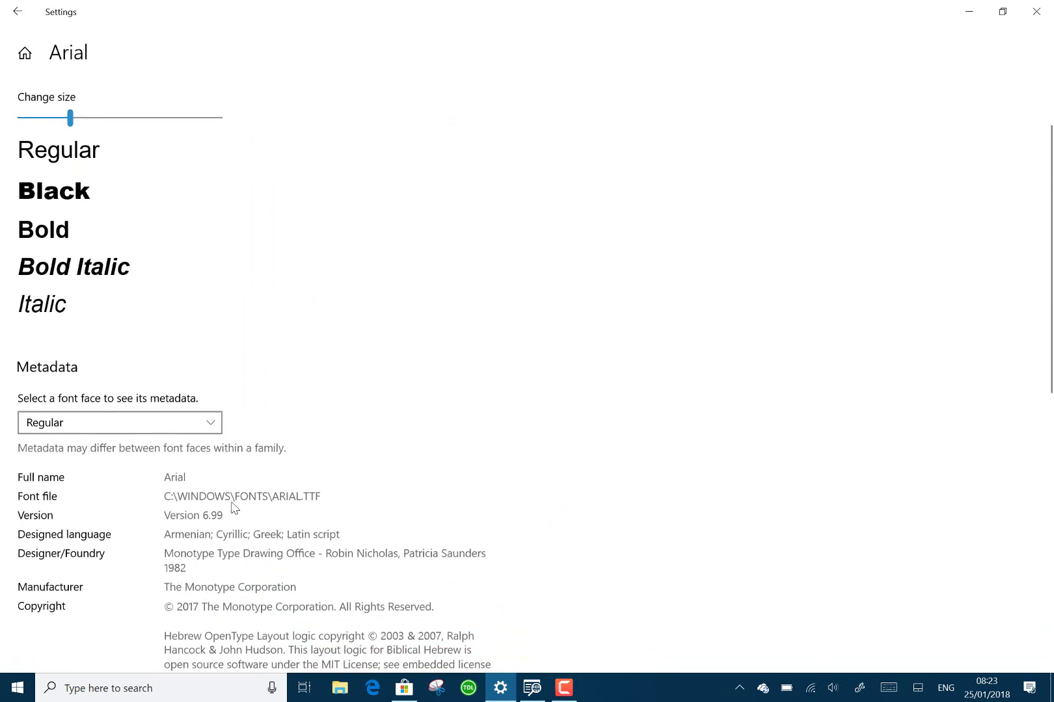
pyautogui.scroll(3, 384, 455)
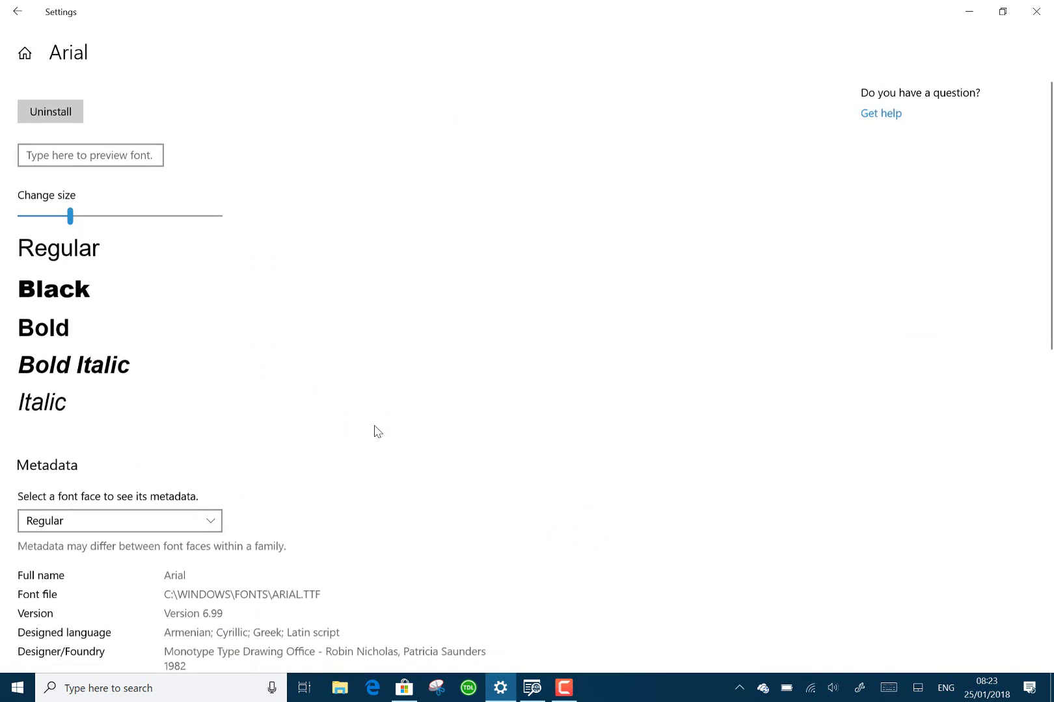
pyautogui.click(17, 11)
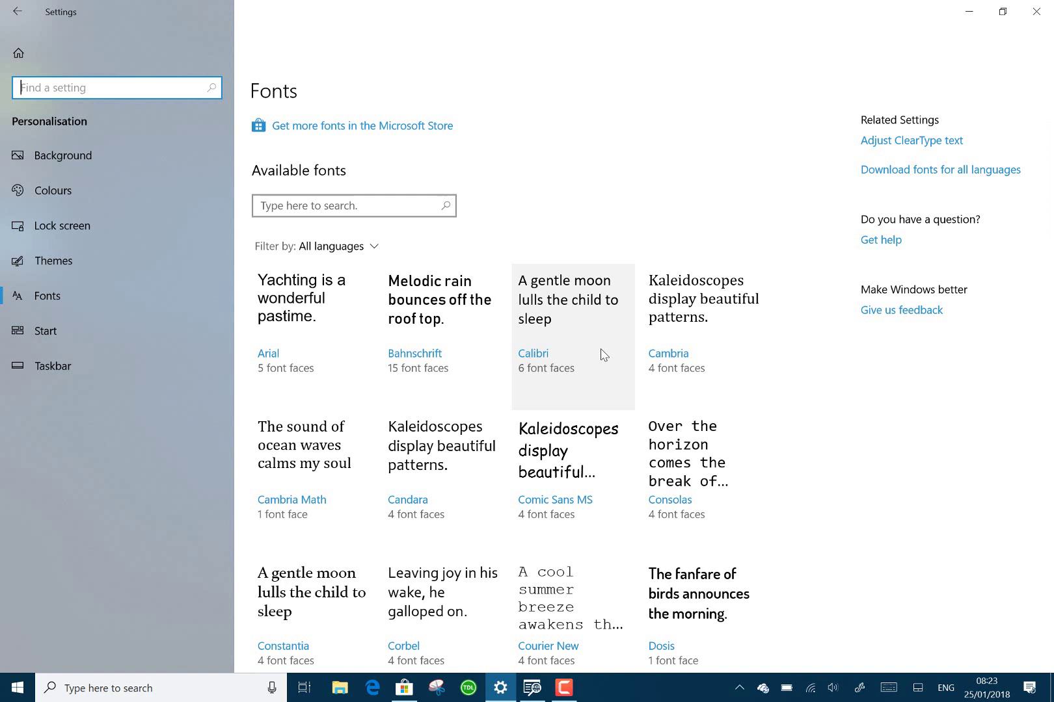
# - Open the Consolas font and set its preview size to 29
pyautogui.click(691, 434)
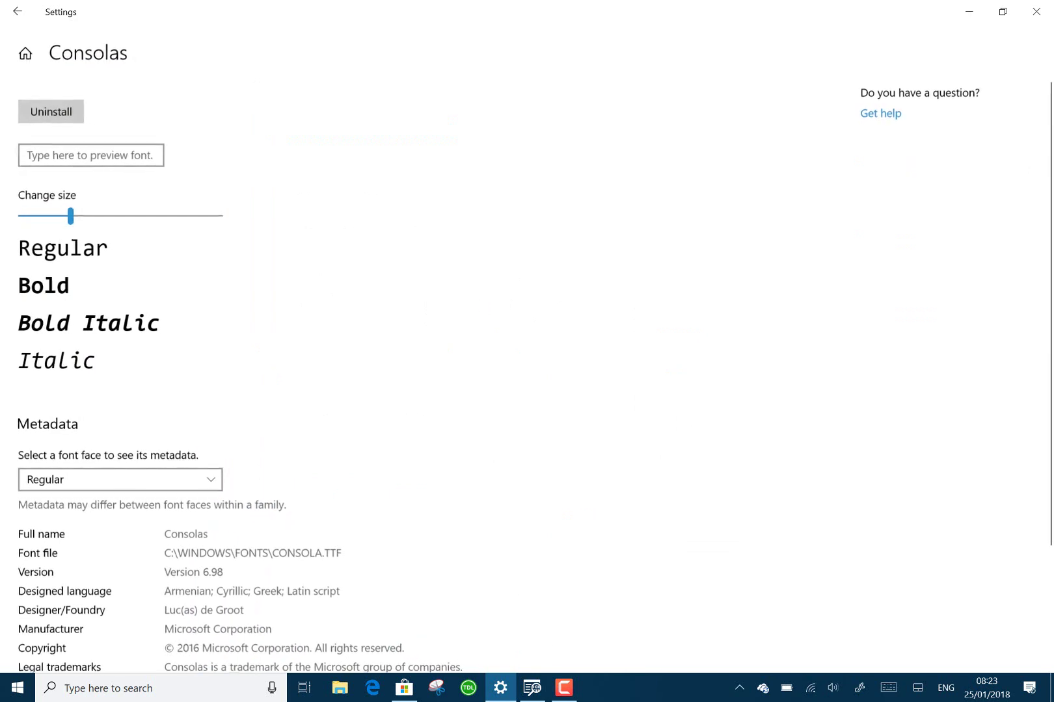
pyautogui.click(71, 219)
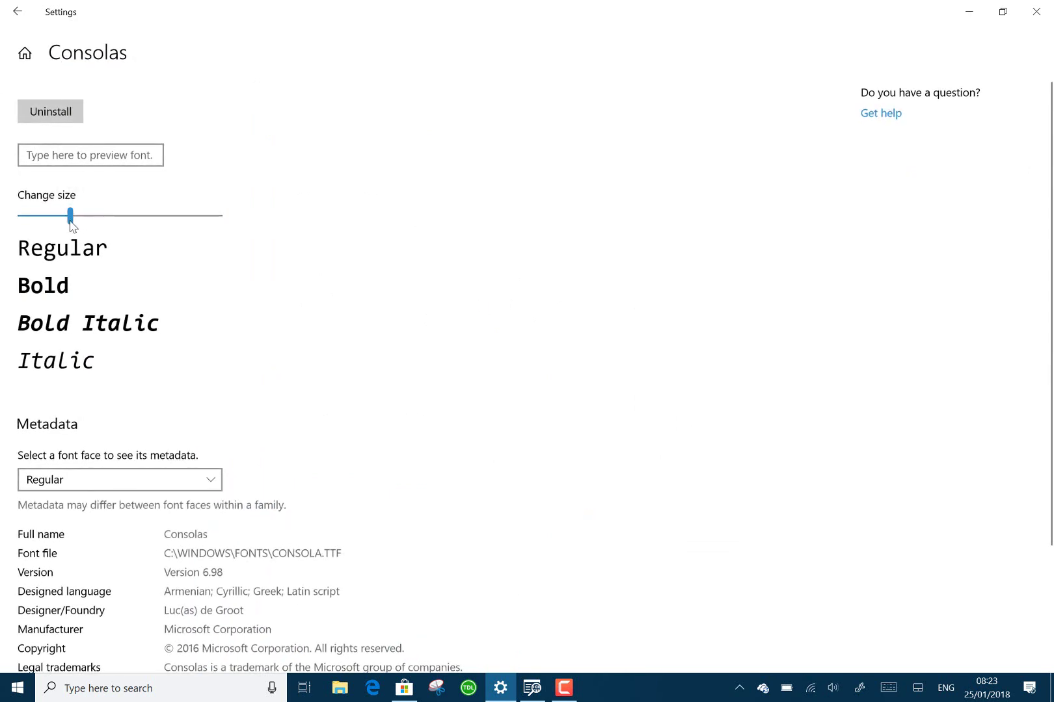
pyautogui.moveTo(71, 220)
pyautogui.mouseDown()
pyautogui.moveTo(89, 221)
pyautogui.moveTo(70, 219)
pyautogui.mouseUp()
# - Go to Privacy > Diagnostics & feedback and scroll down to the Diagnostic data viewer section
pyautogui.click(26, 56)
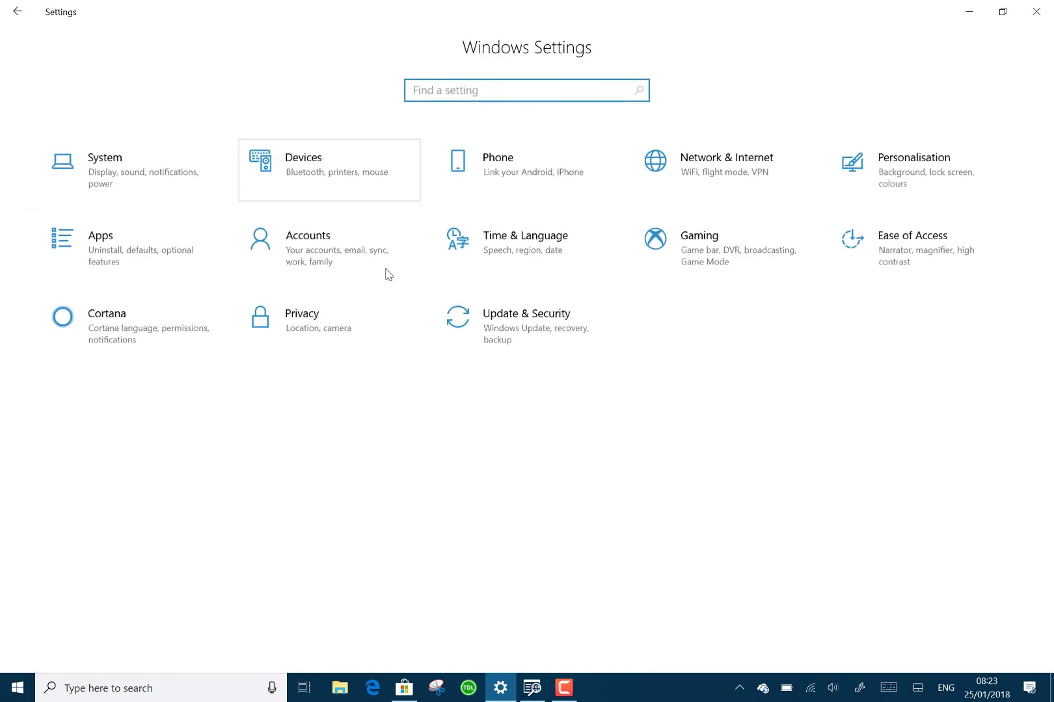
pyautogui.click(300, 315)
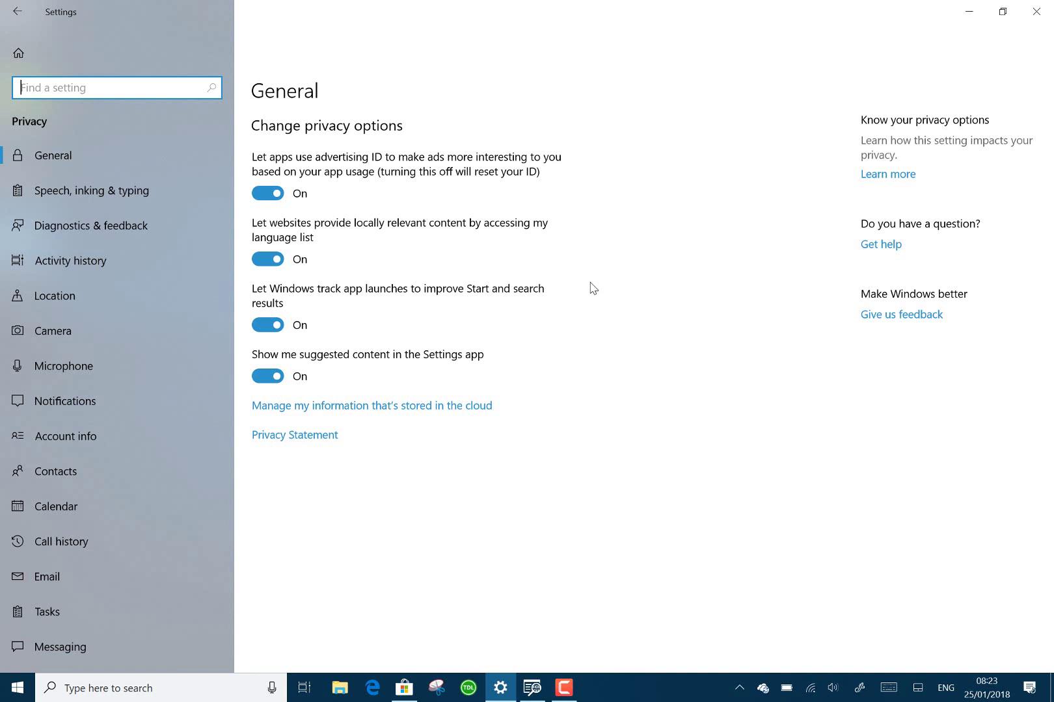
pyautogui.moveTo(232, 448)
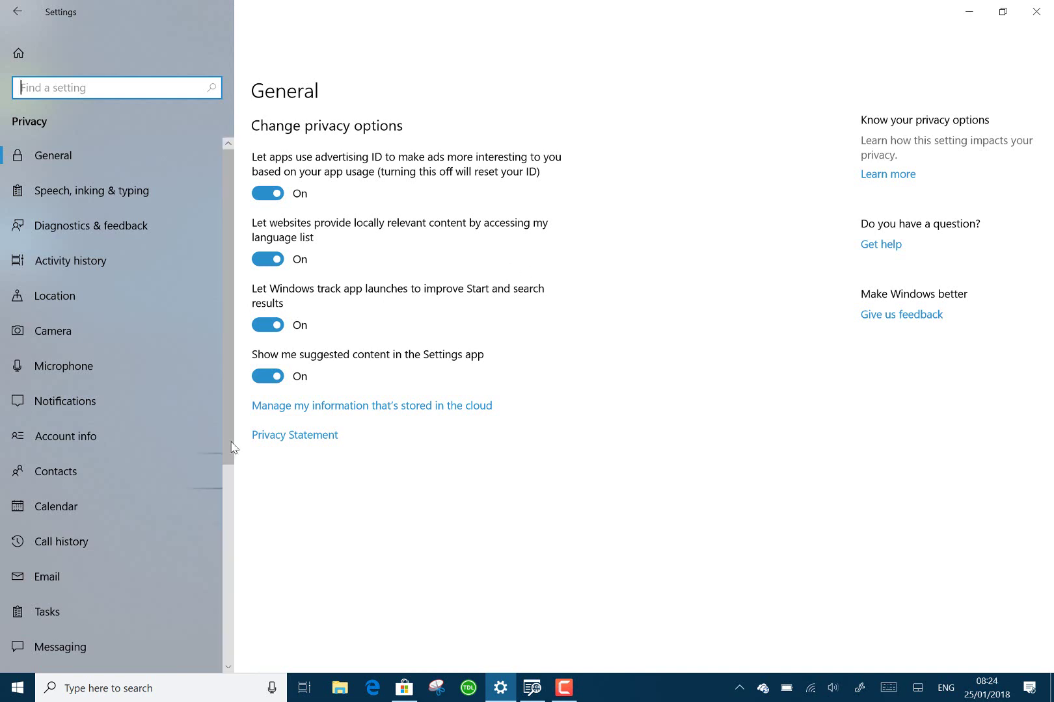
pyautogui.click(97, 234)
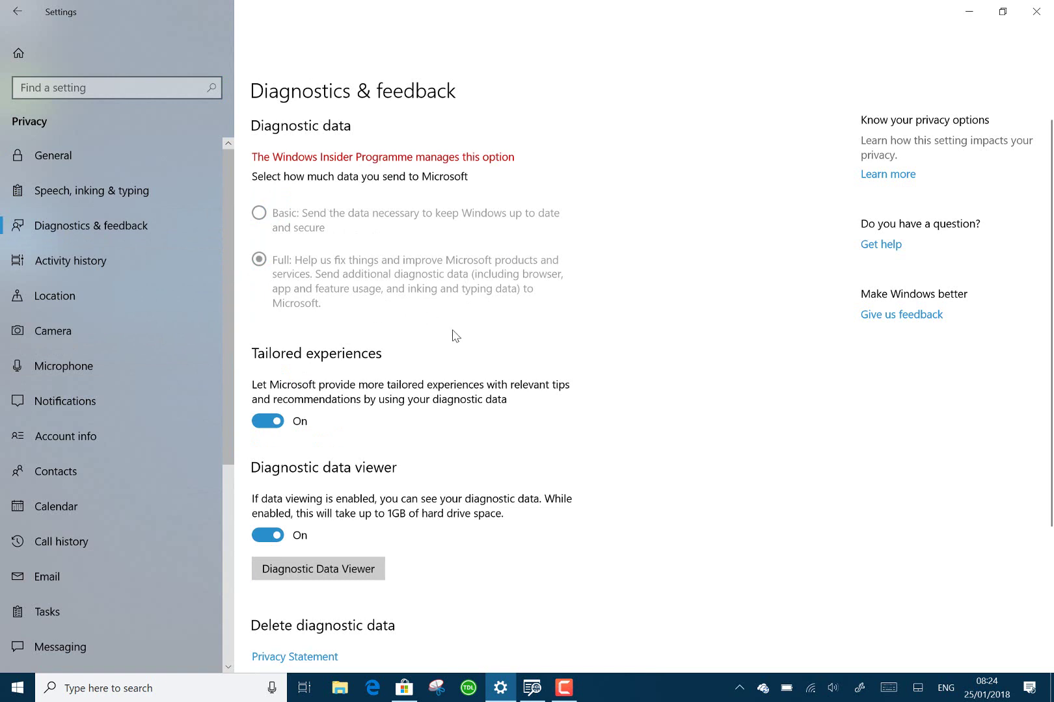
pyautogui.scroll(-1, 453, 337)
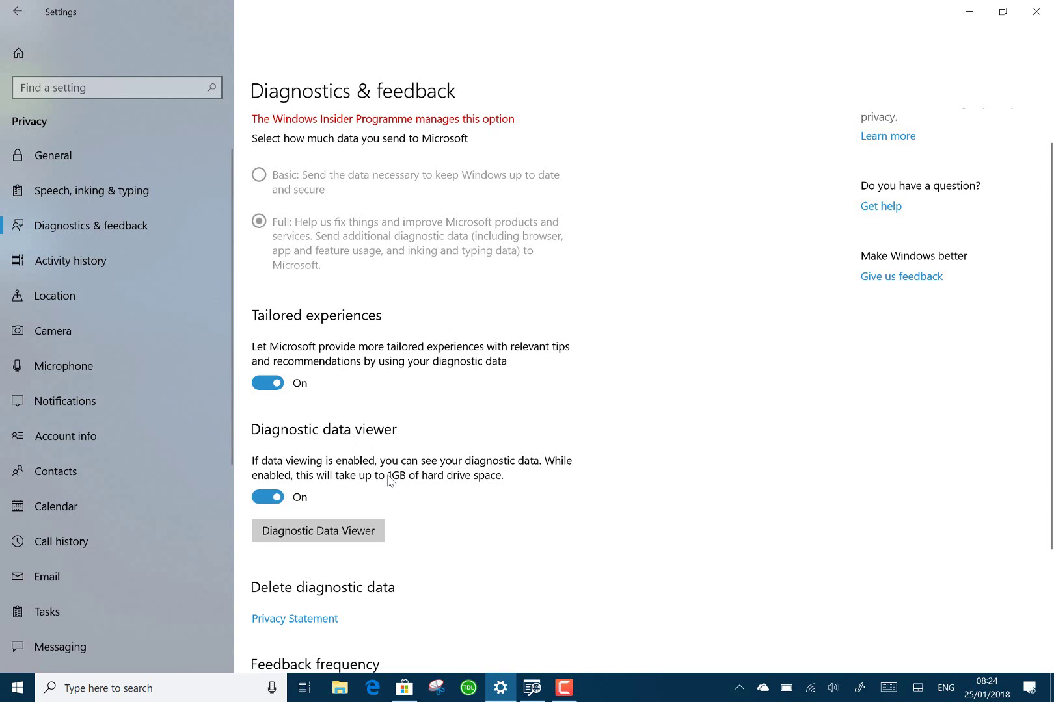
pyautogui.click(337, 533)
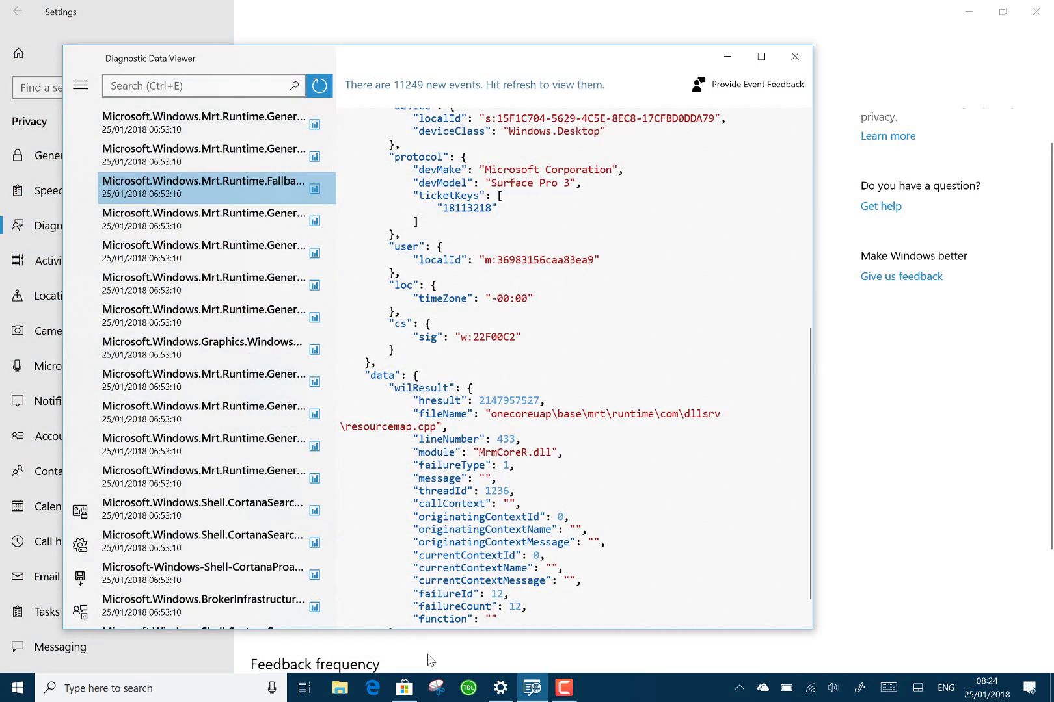
pyautogui.click(408, 689)
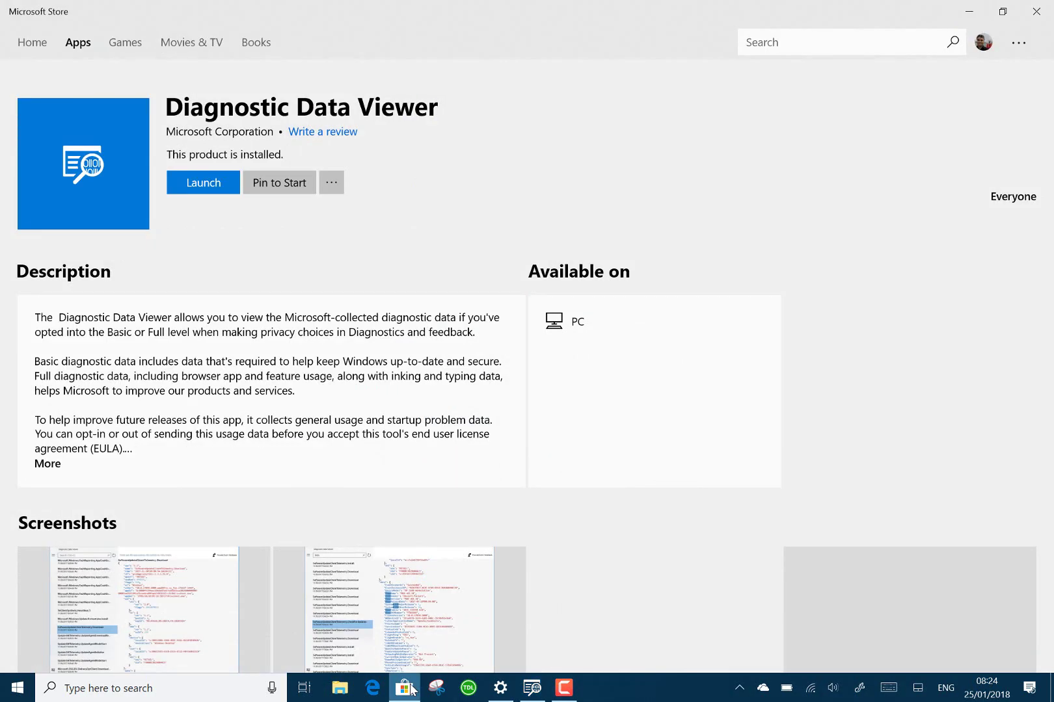
pyautogui.click(408, 689)
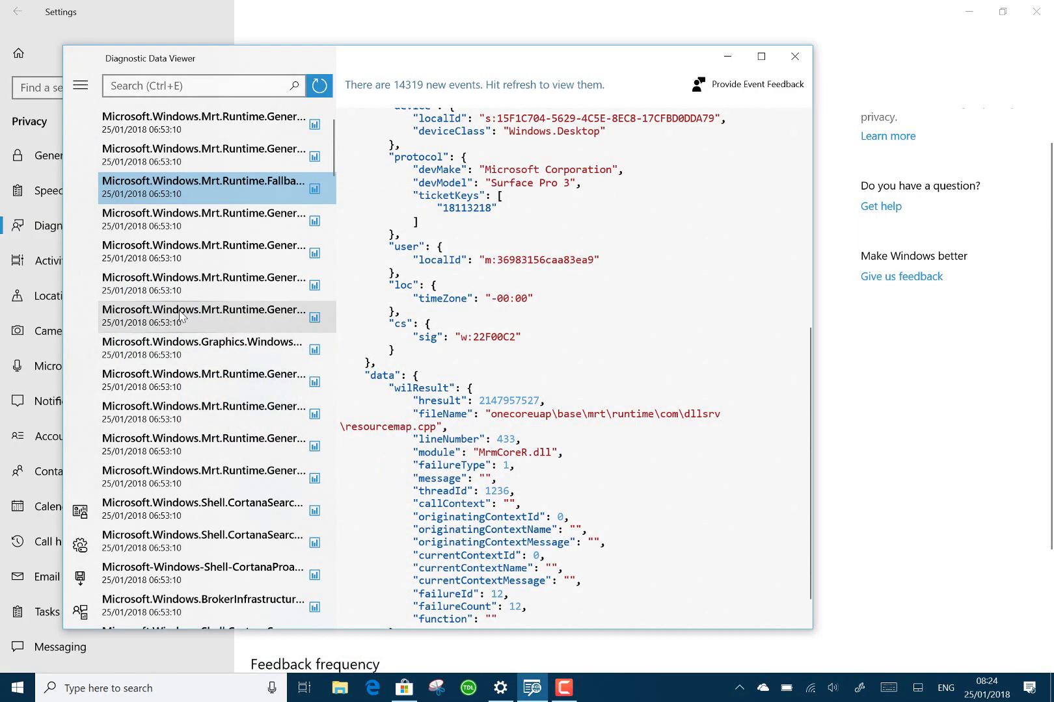
pyautogui.scroll(-10, 180, 316)
pyautogui.click(188, 488)
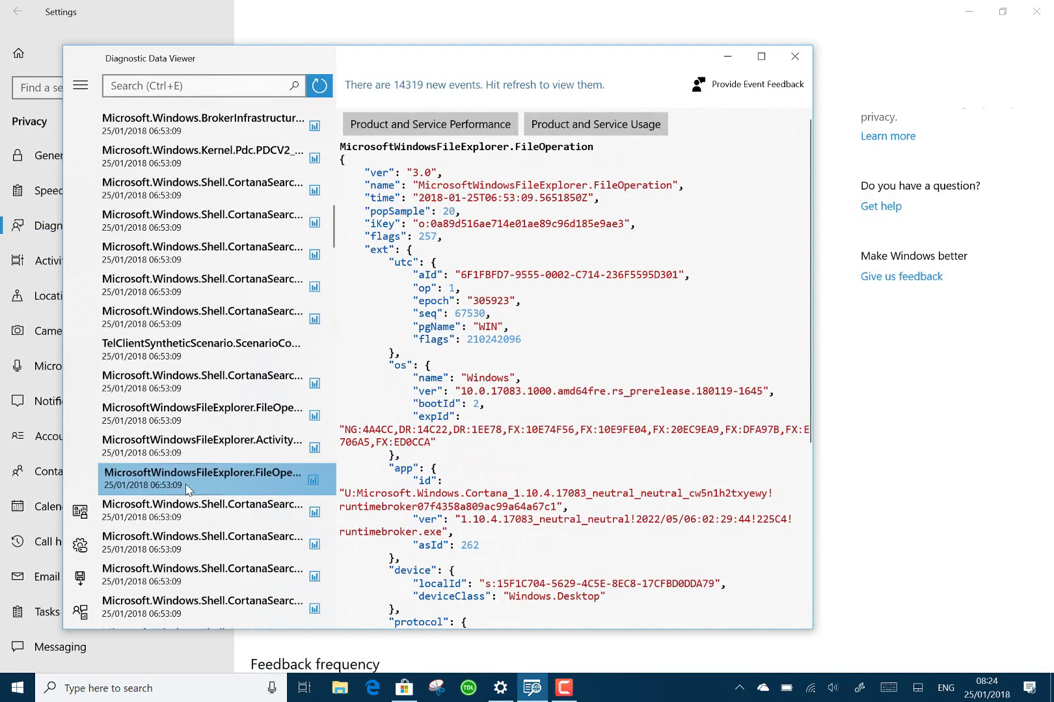
pyautogui.scroll(-5, 423, 400)
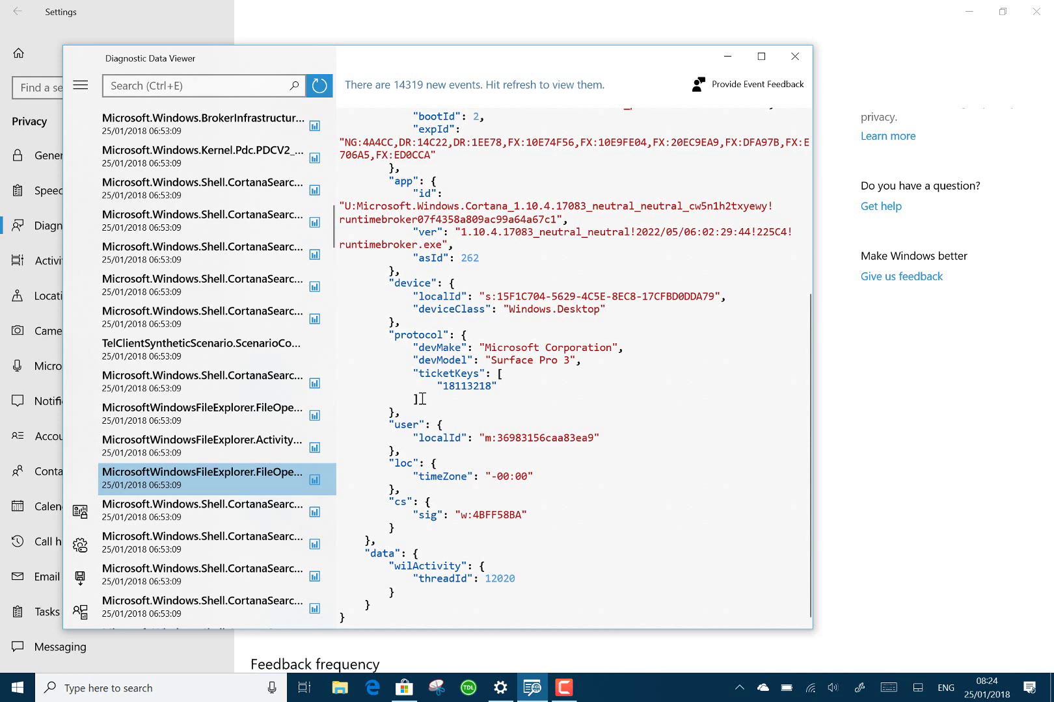
pyautogui.scroll(-5, 228, 431)
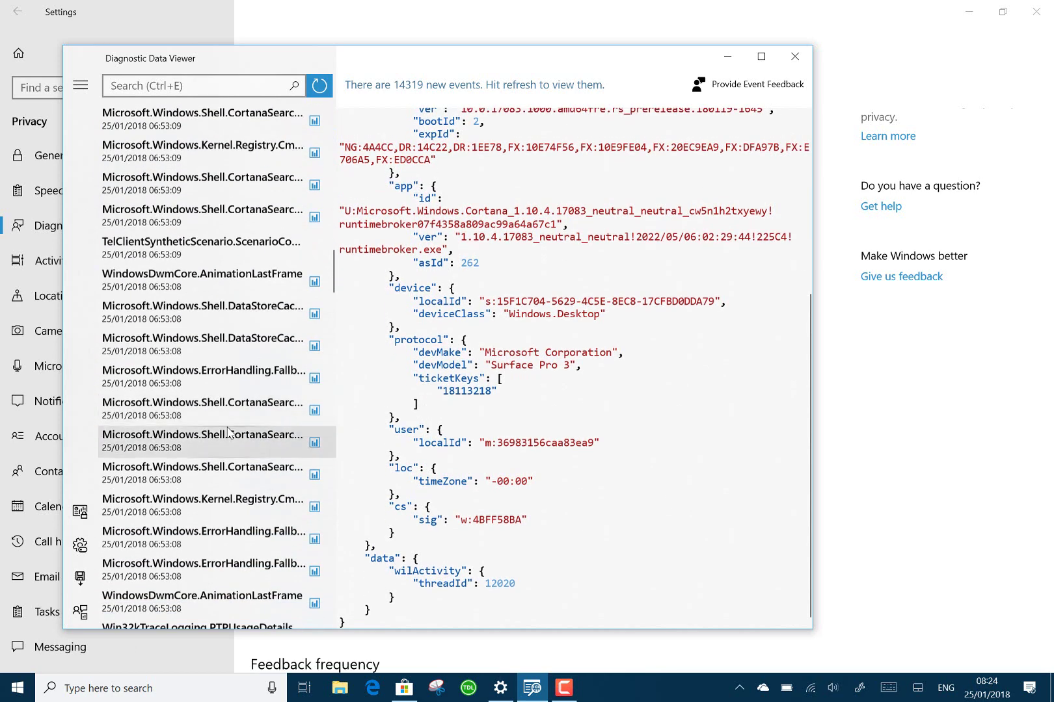
pyautogui.click(228, 431)
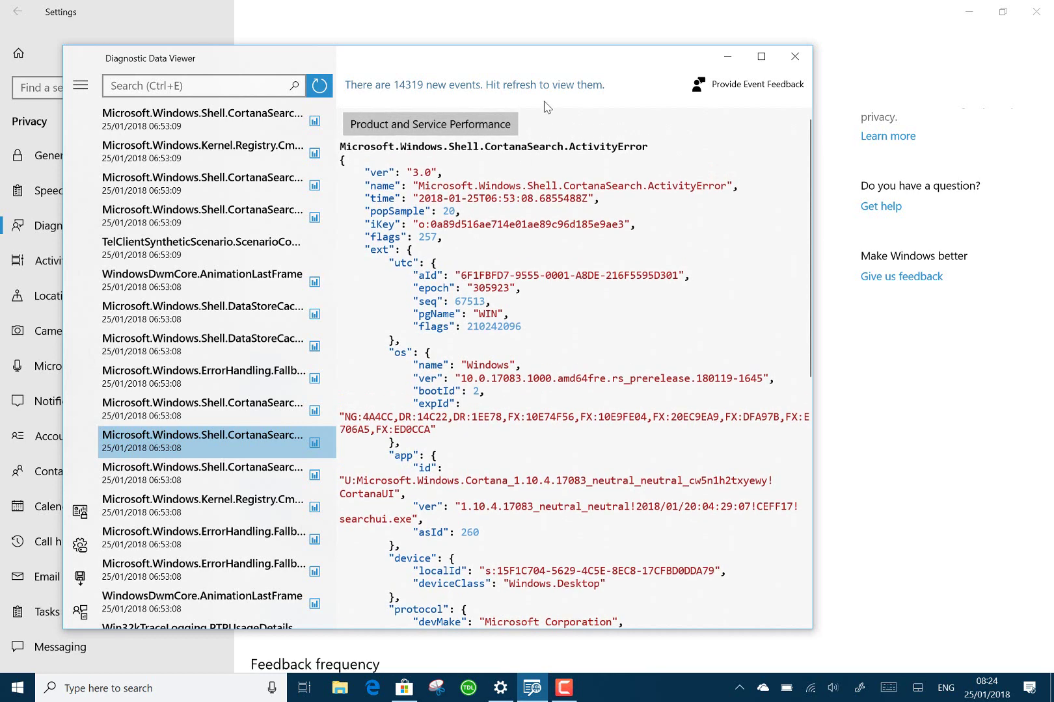
pyautogui.click(718, 61)
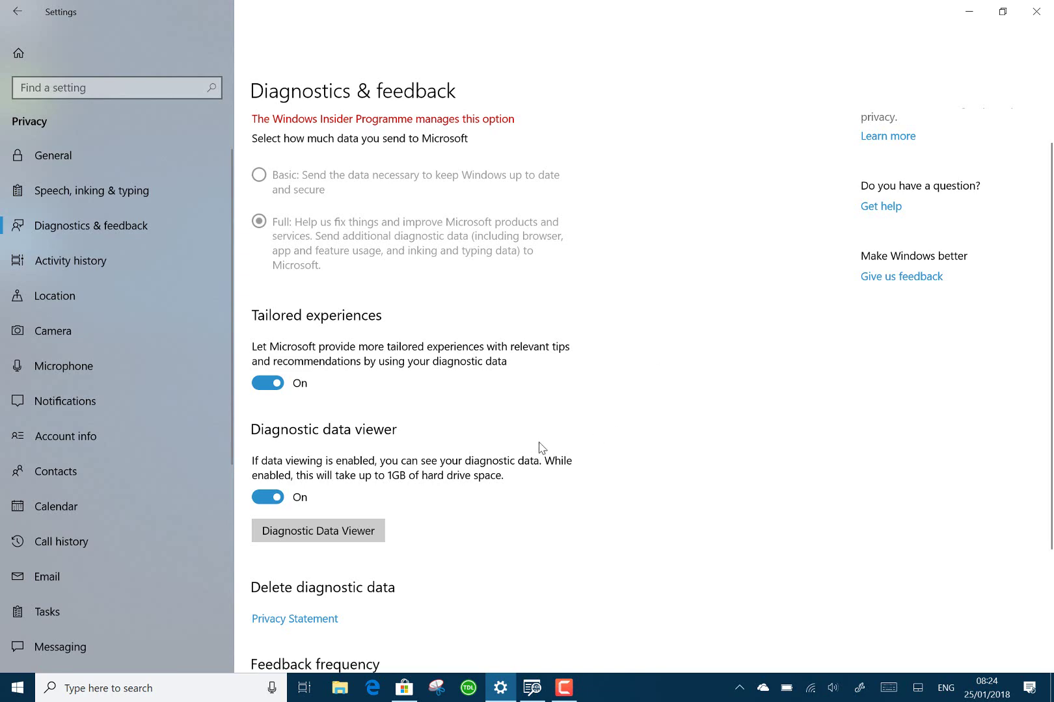
# - Open Task View and scroll through the Timeline activities
pyautogui.click(311, 689)
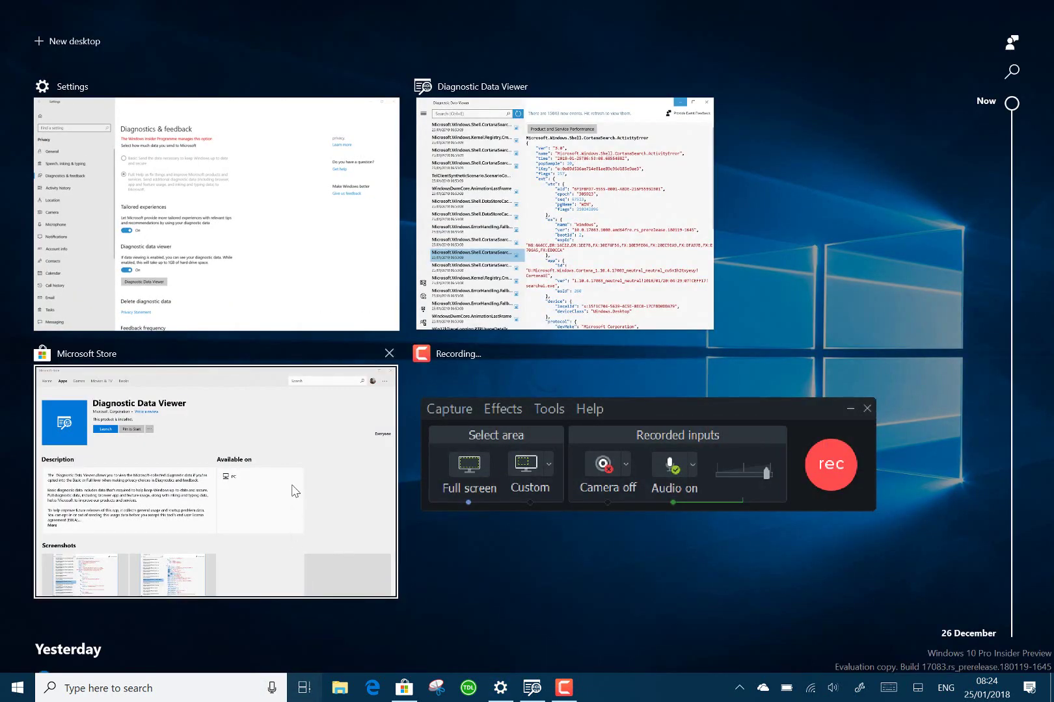
pyautogui.scroll(-2, 291, 490)
pyautogui.scroll(-4, 292, 485)
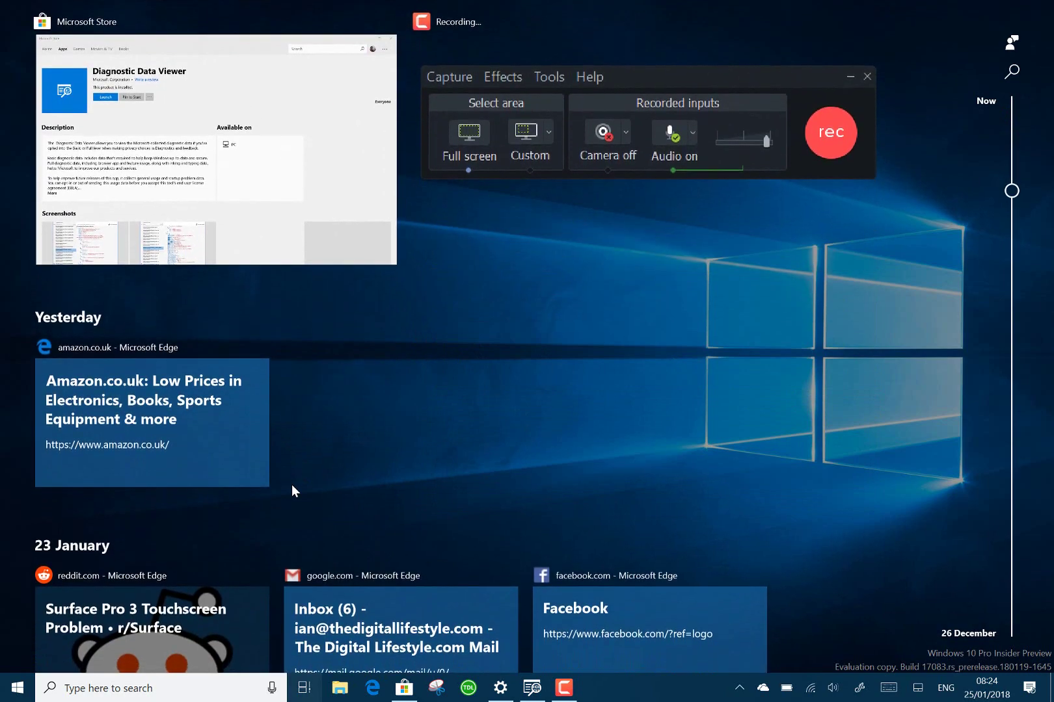
pyautogui.scroll(-6, 292, 485)
pyautogui.scroll(5, 291, 485)
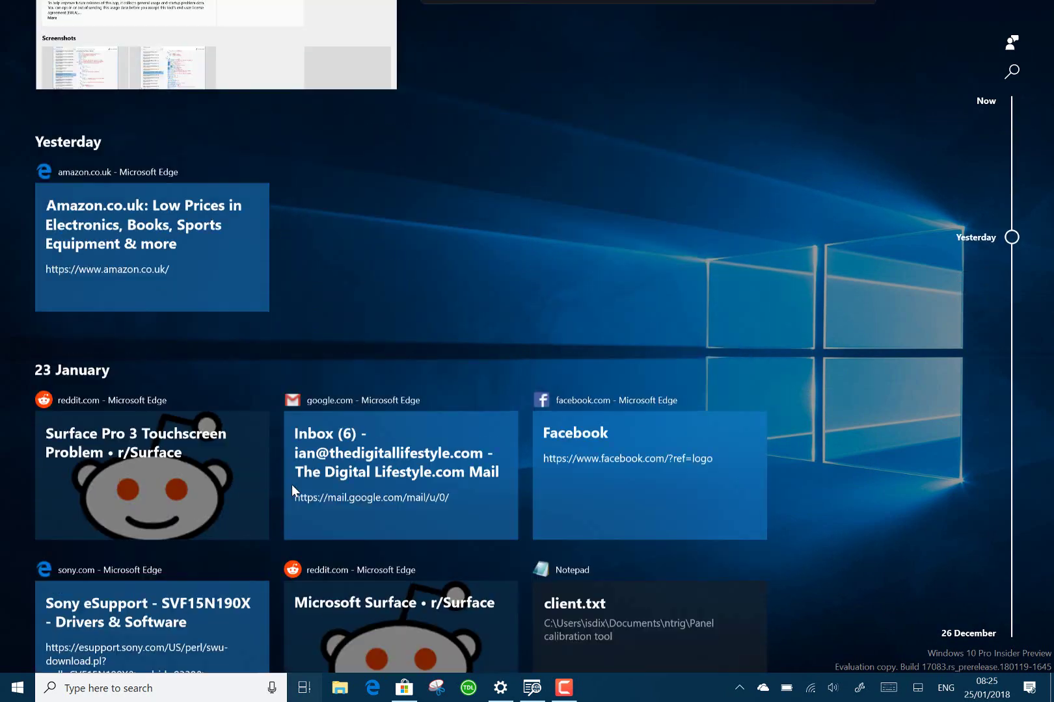
pyautogui.scroll(2, 291, 429)
pyautogui.scroll(-4, 290, 381)
pyautogui.scroll(4, 290, 381)
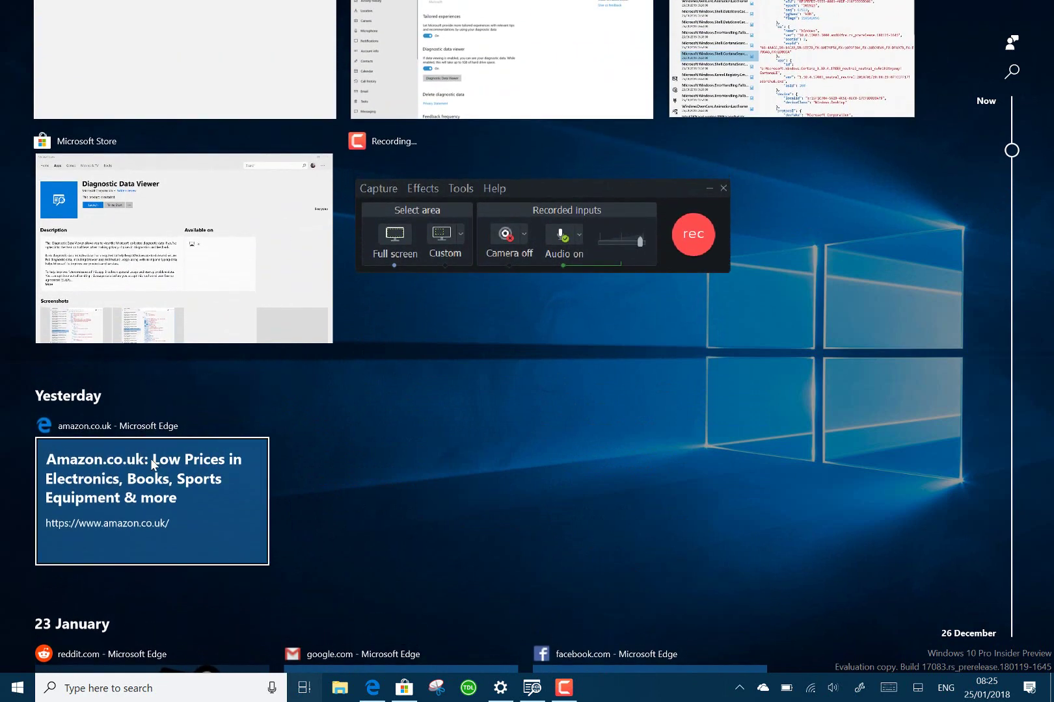
# - Clear all activities from Yesterday via the Amazon tile, confirm, and exit the Timeline
pyautogui.rightClick(151, 460)
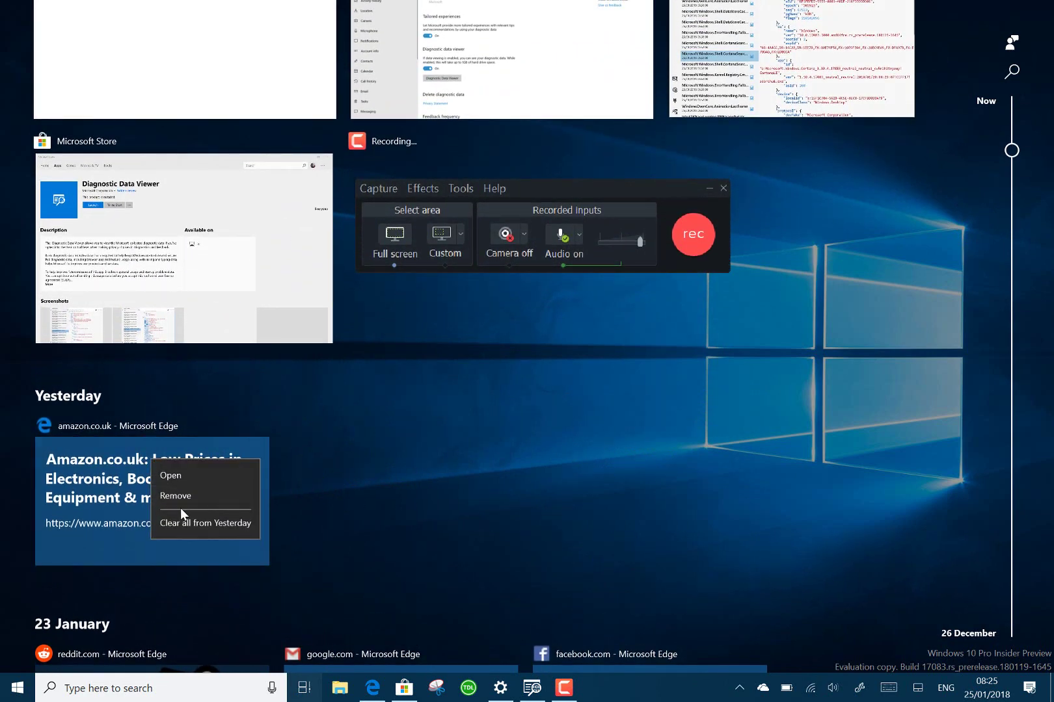
pyautogui.click(192, 521)
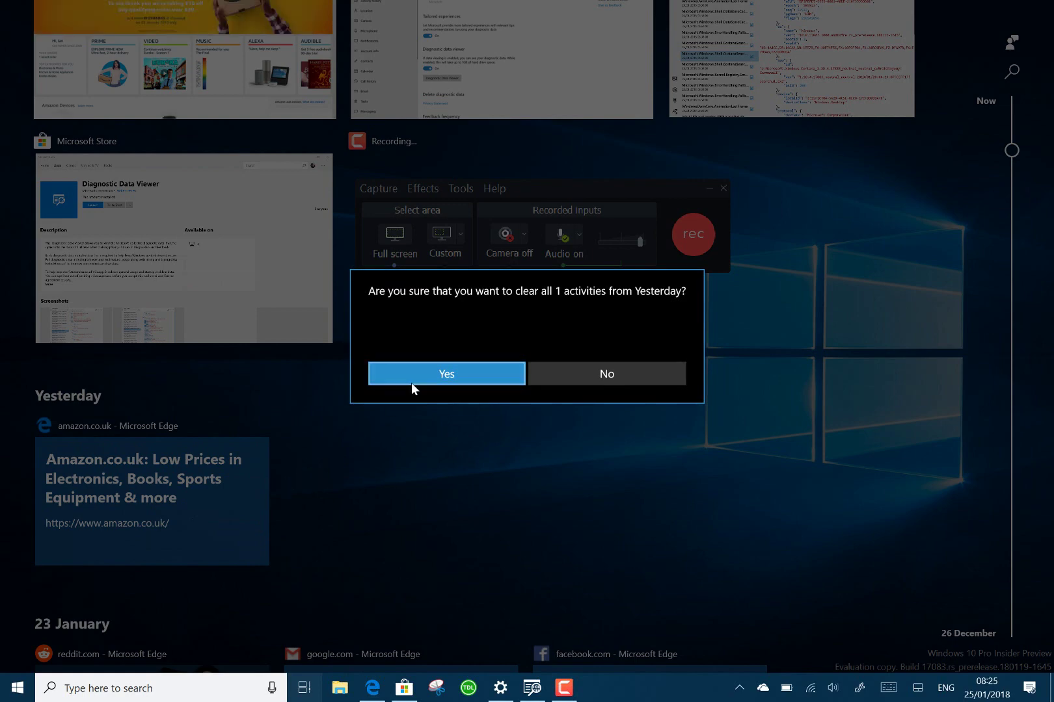
pyautogui.click(411, 384)
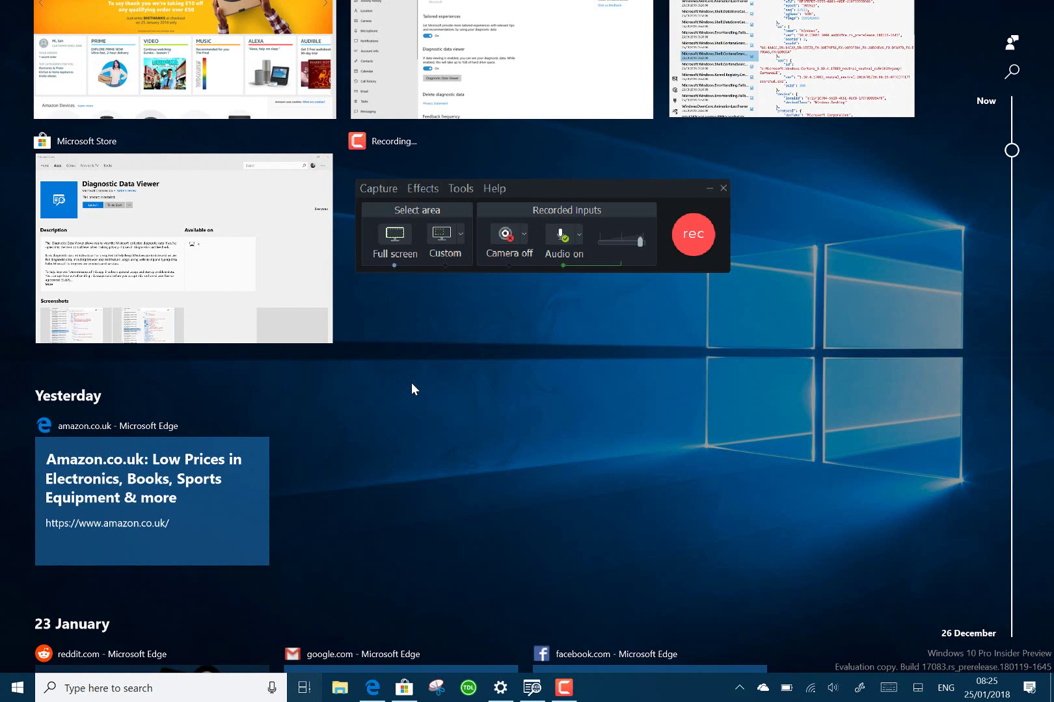
pyautogui.click(722, 153)
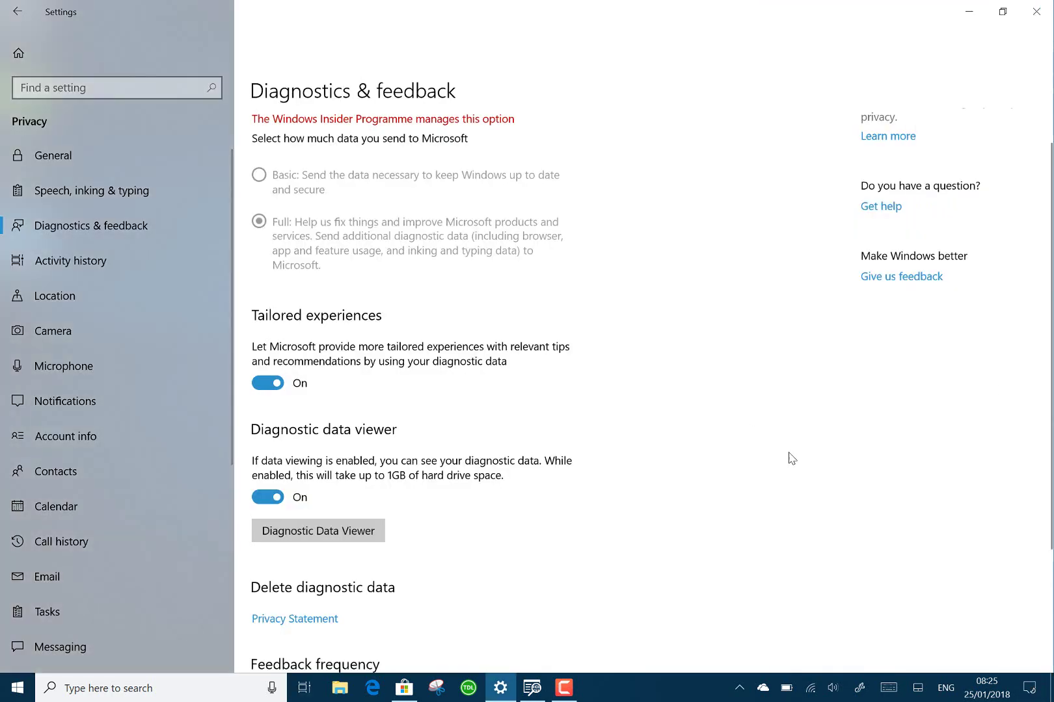
pyautogui.rightClick(1018, 694)
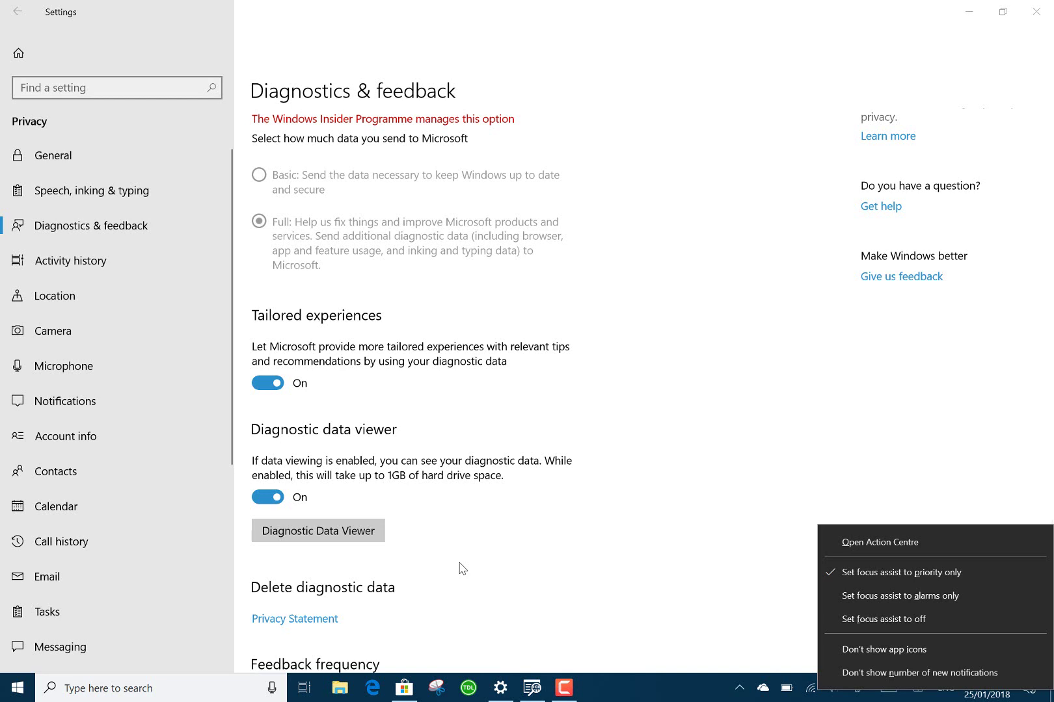
pyautogui.click(367, 684)
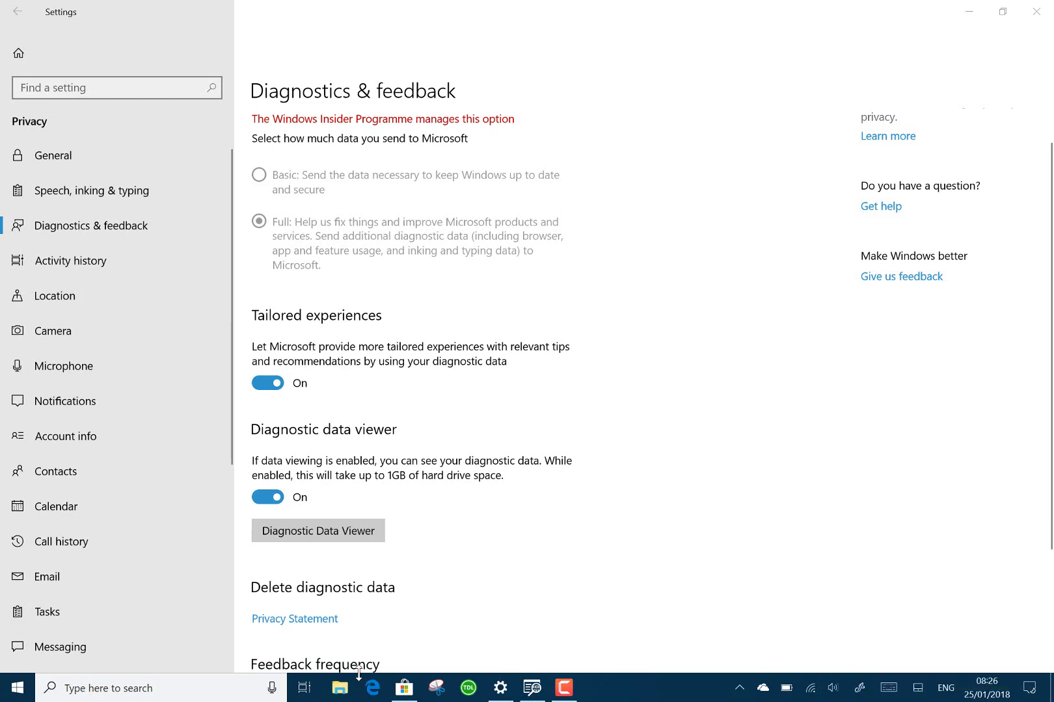